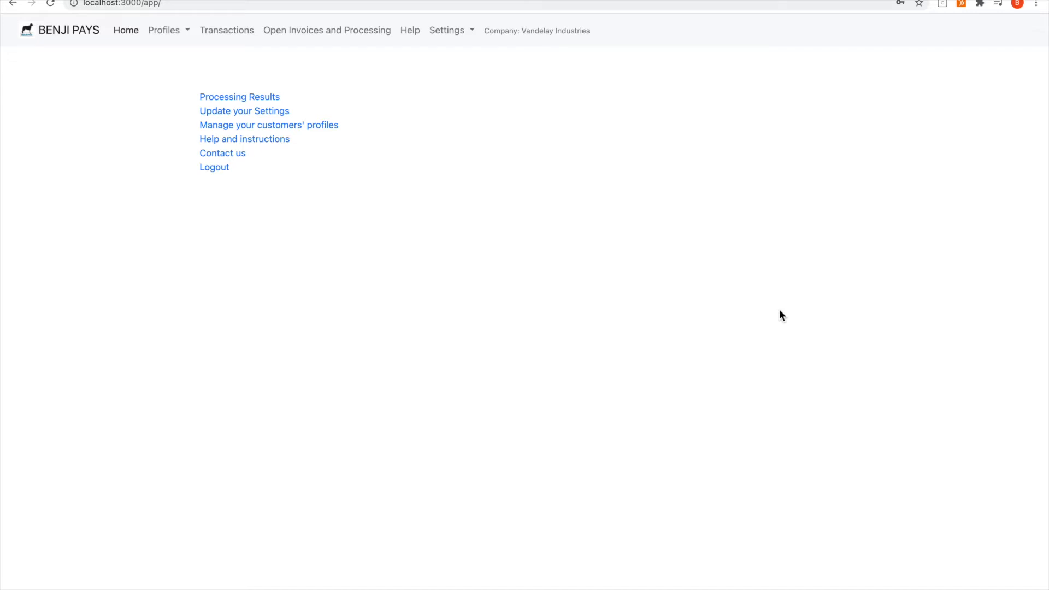
Copy the Moneris - USD payment link for open invoice 1091 of Dunder Mifflin Paper Co.
click(370, 39)
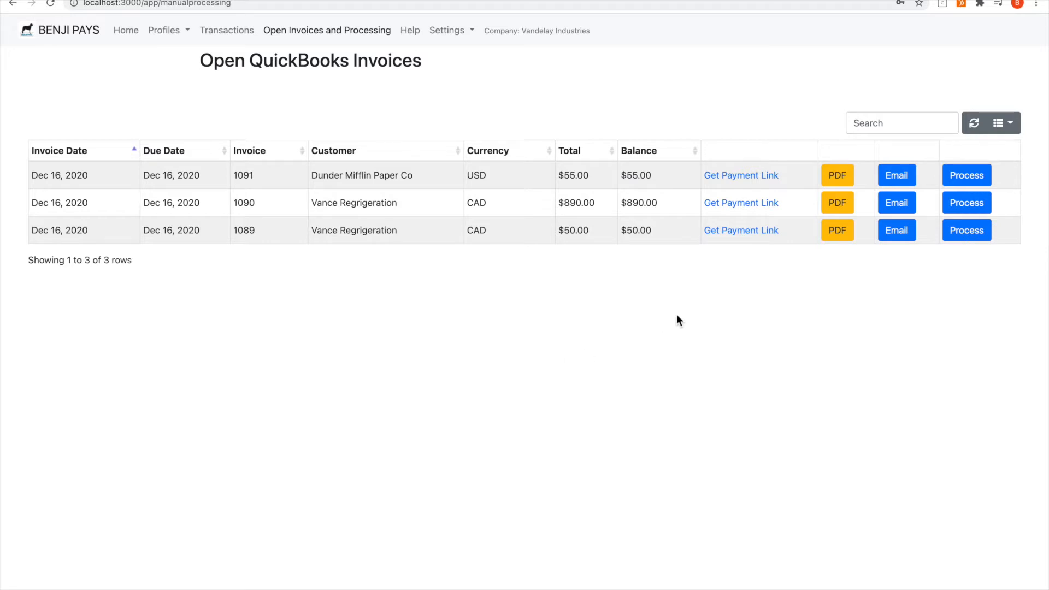
click(742, 175)
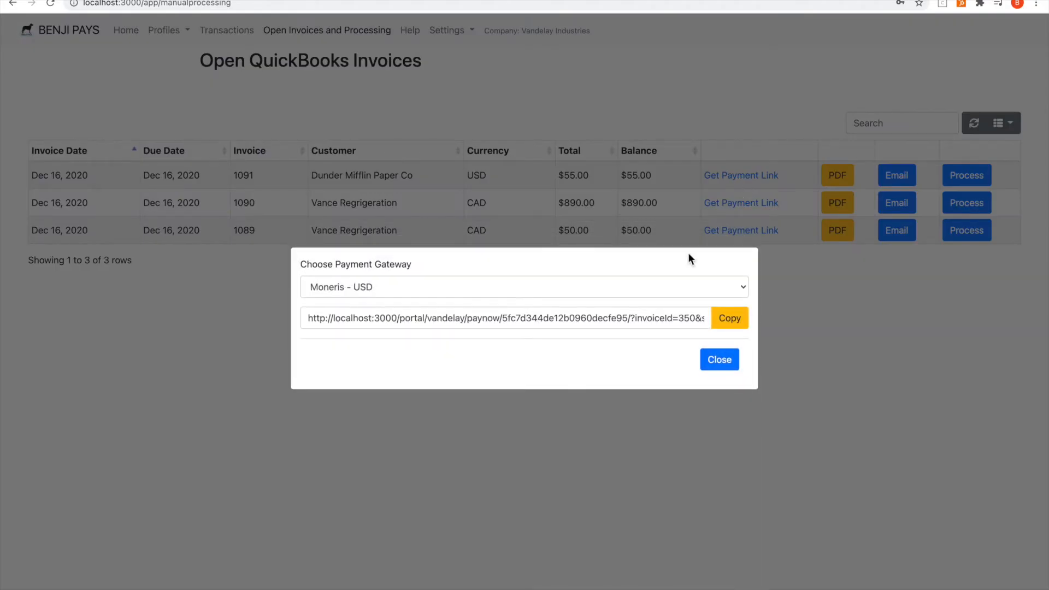
click(731, 322)
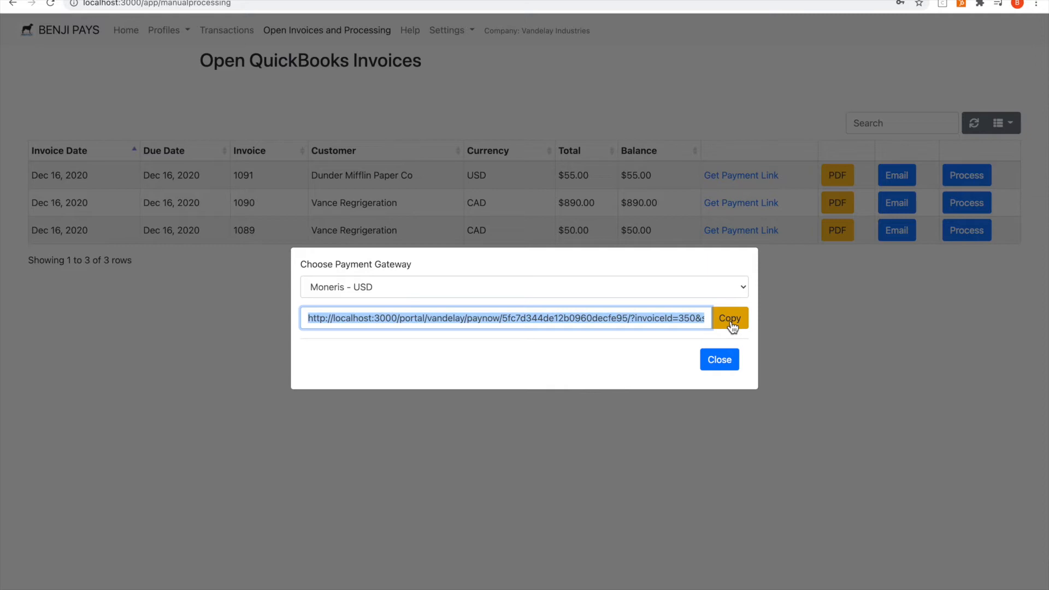
click(719, 359)
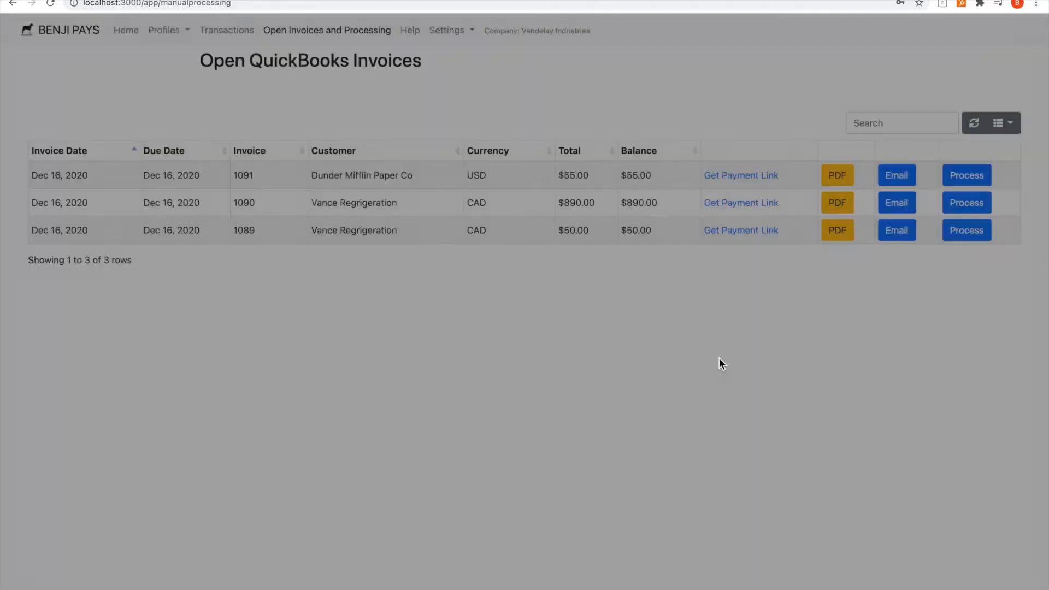
Preview the PDF and the email form of invoice 1091, then close both without sending.
click(838, 180)
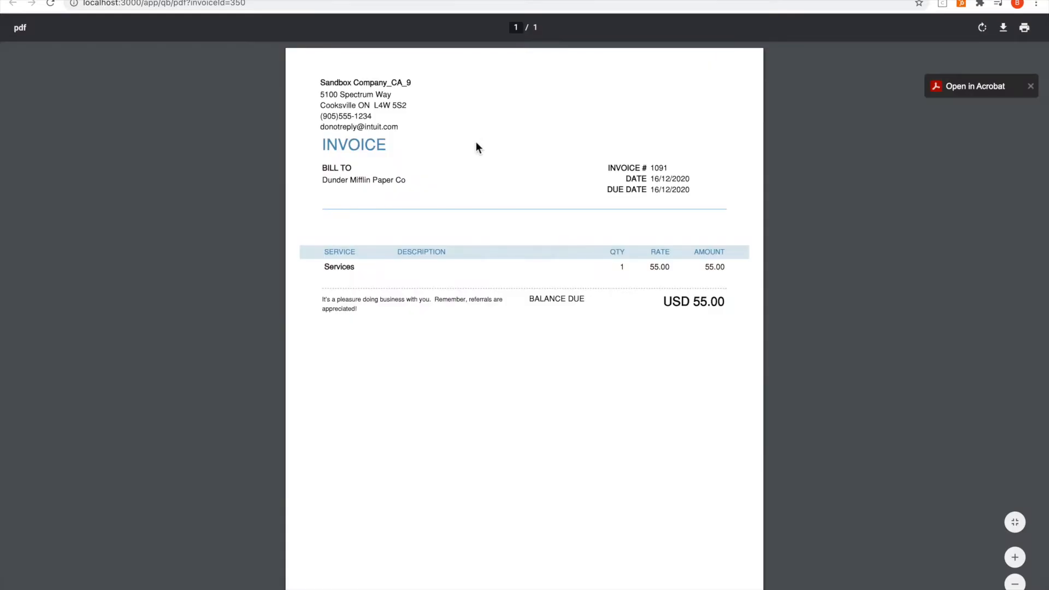
scroll(489, 289, down, 2)
scroll(489, 286, up, 2)
click(284, 0)
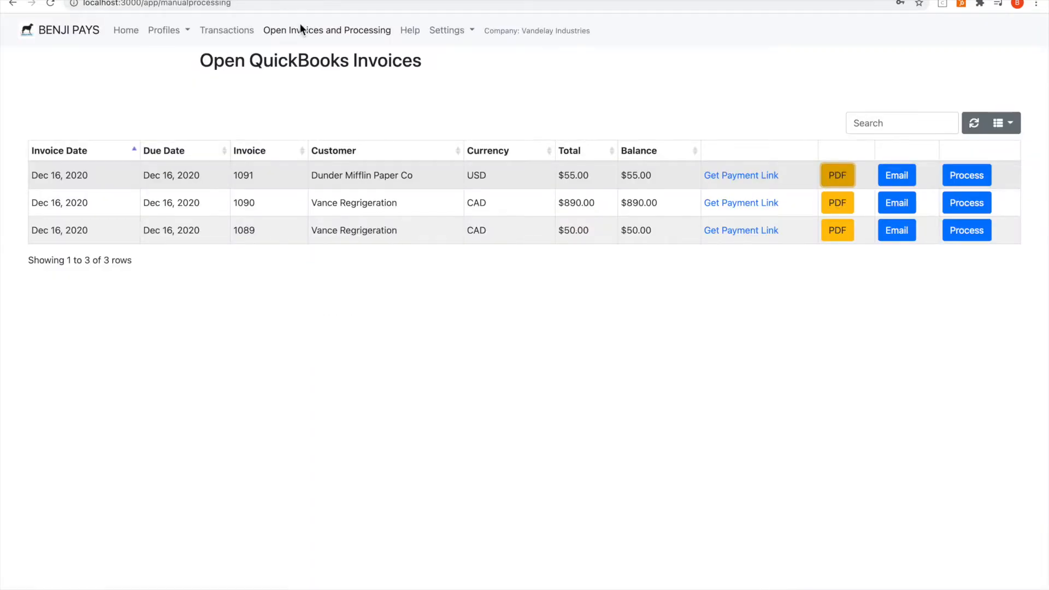
click(908, 176)
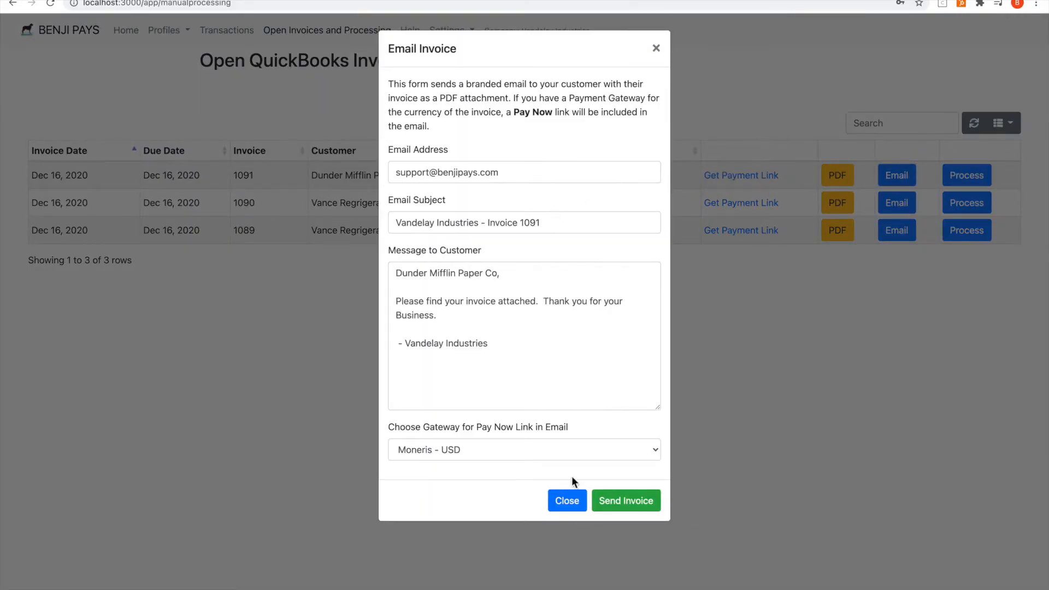
click(574, 500)
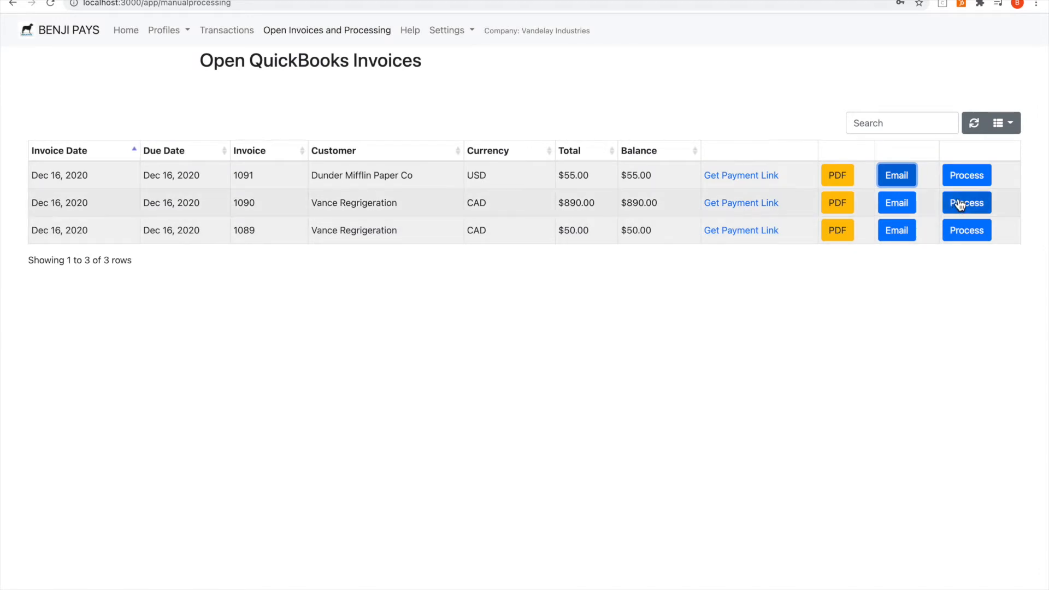
Process a 50.00 payment on Vance Regrigeration's invoice 1089, sending a receipt email with the PDF invoice attached.
click(971, 234)
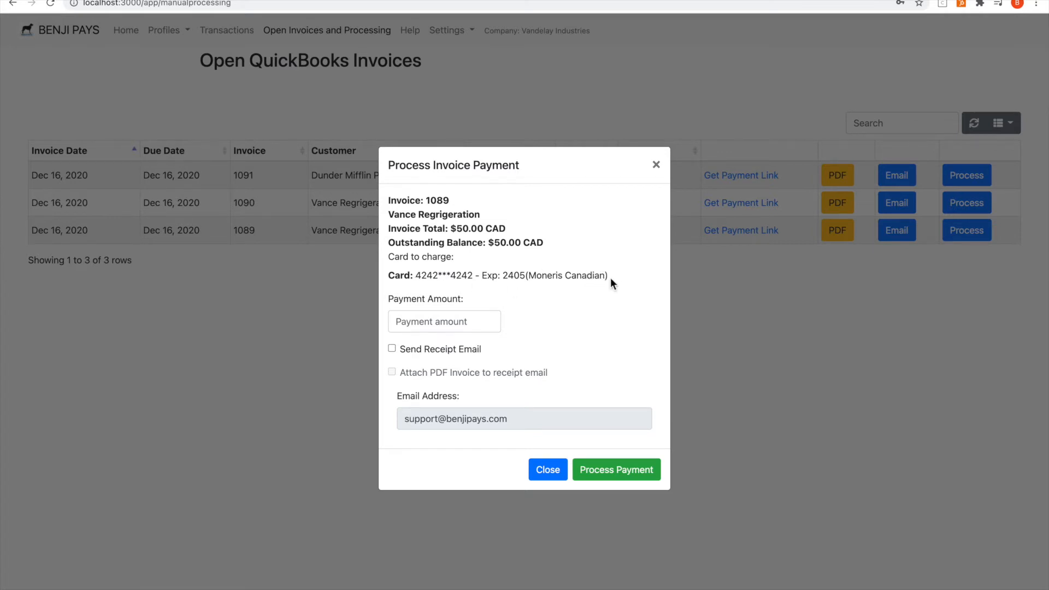
click(469, 320)
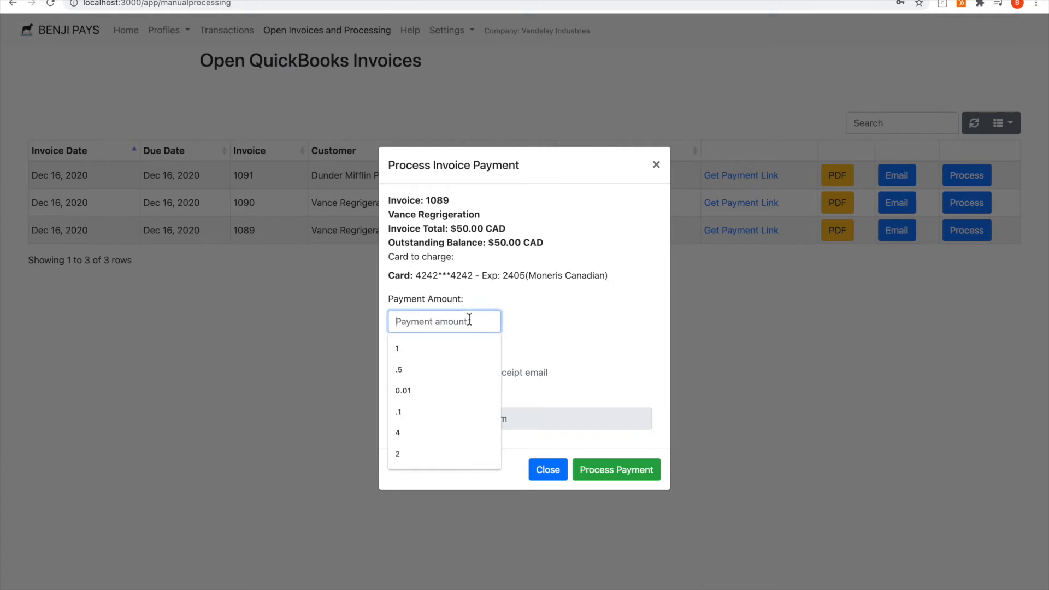
text(50.00)
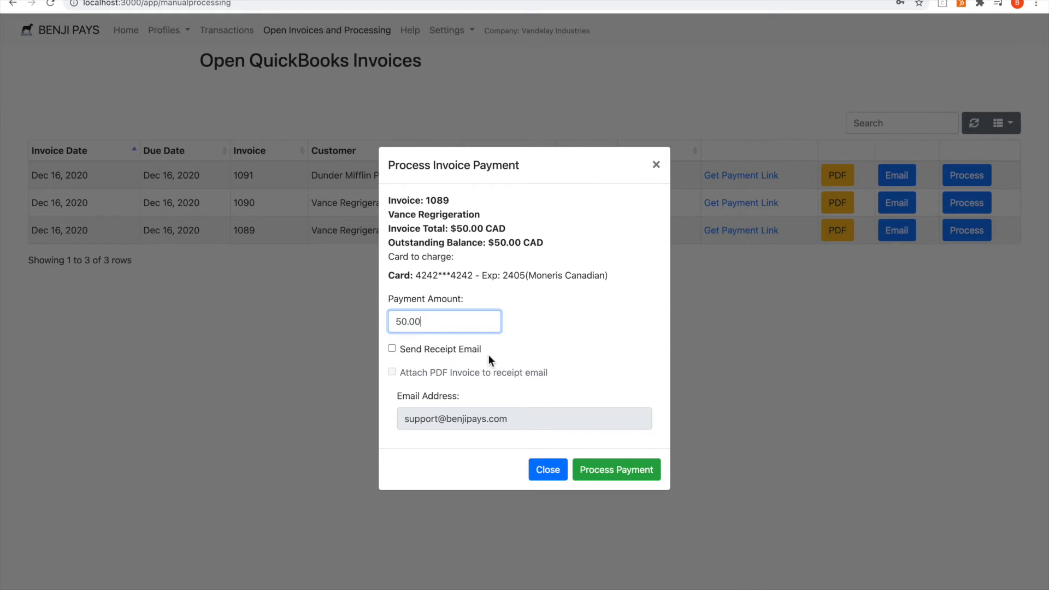
click(473, 349)
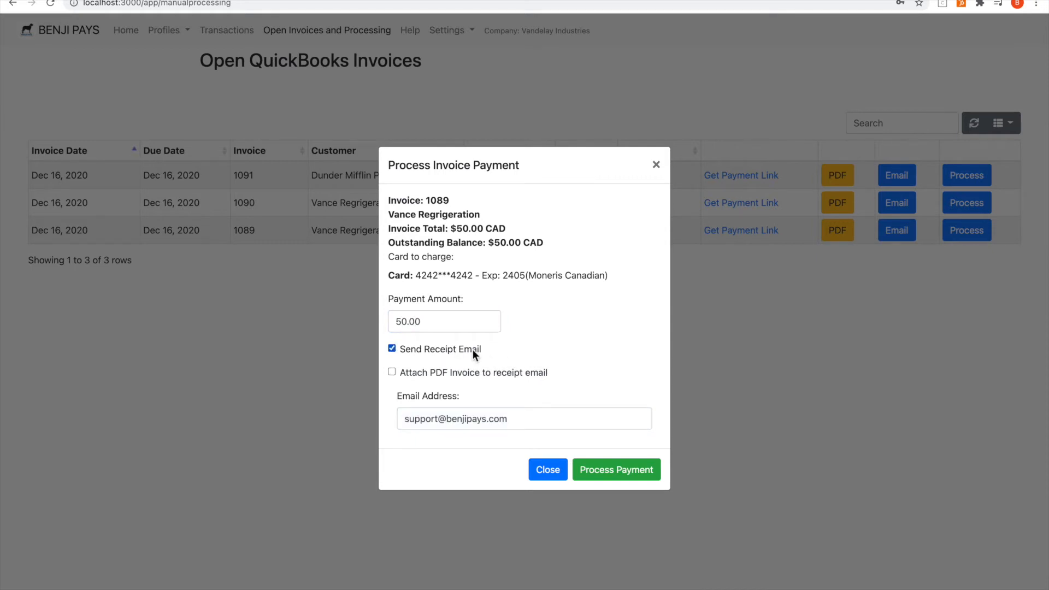
click(455, 371)
click(603, 470)
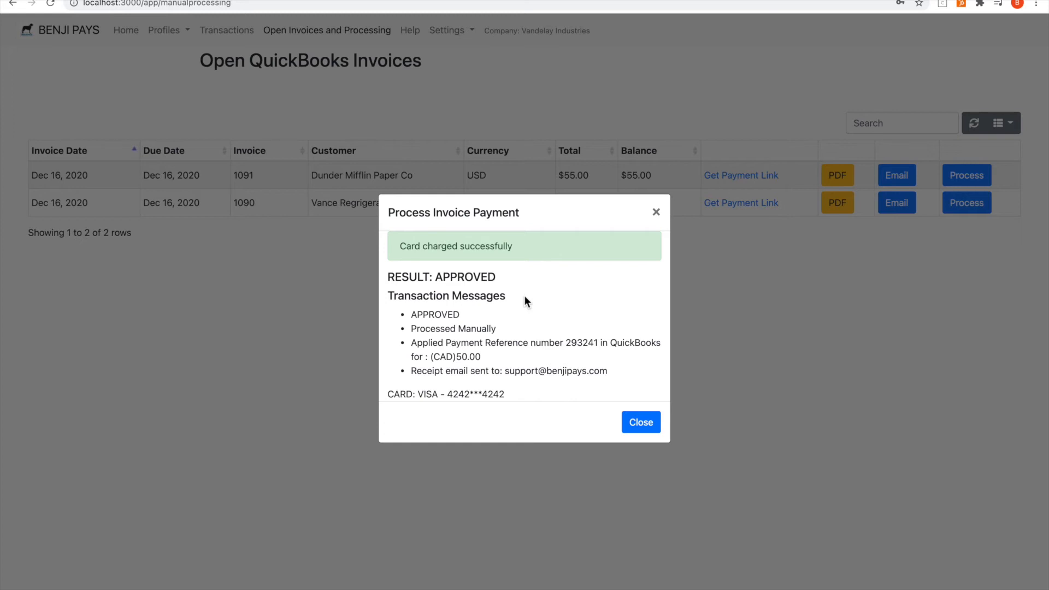
click(657, 213)
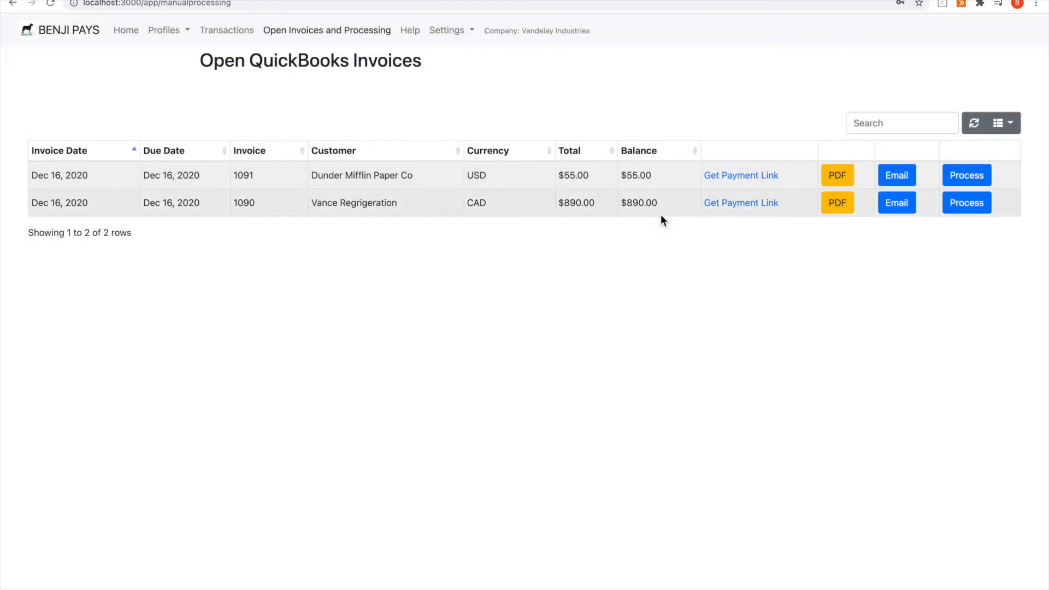
Show the transaction results of the "December 16th 2020 - Manual Processing" batch.
click(245, 38)
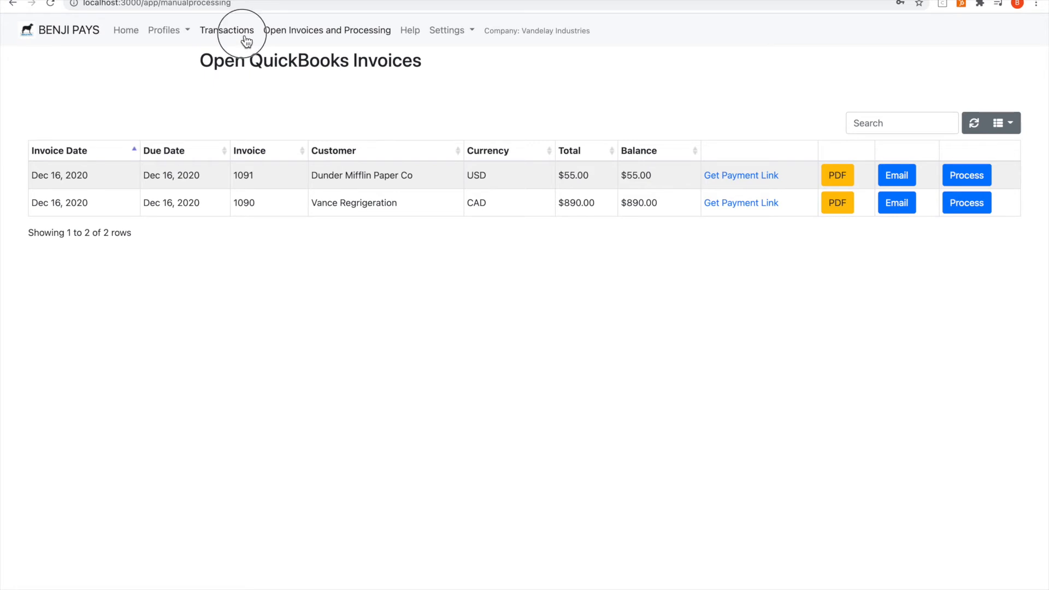
click(230, 144)
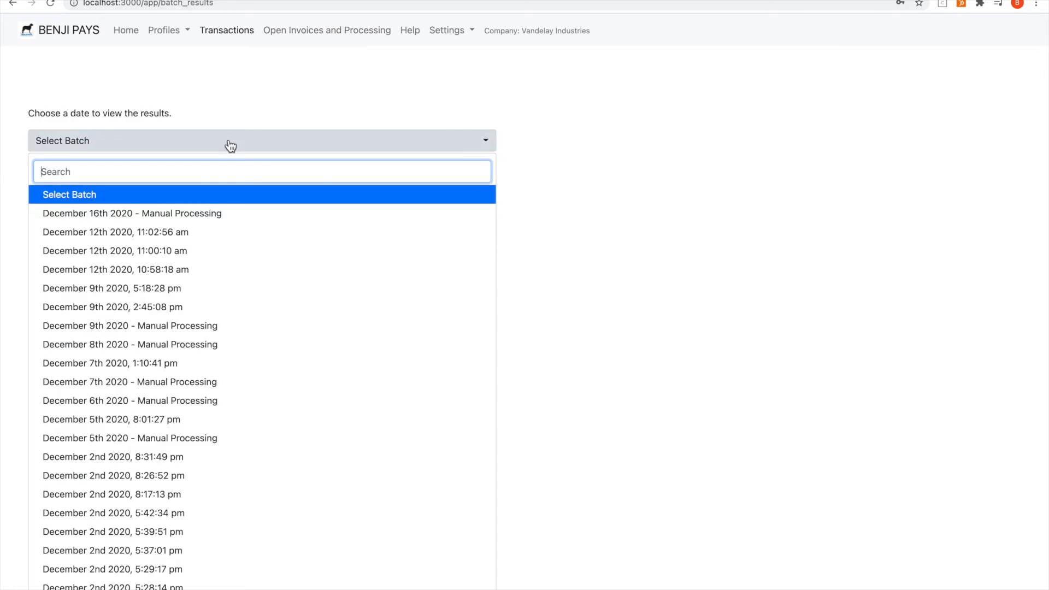
click(217, 213)
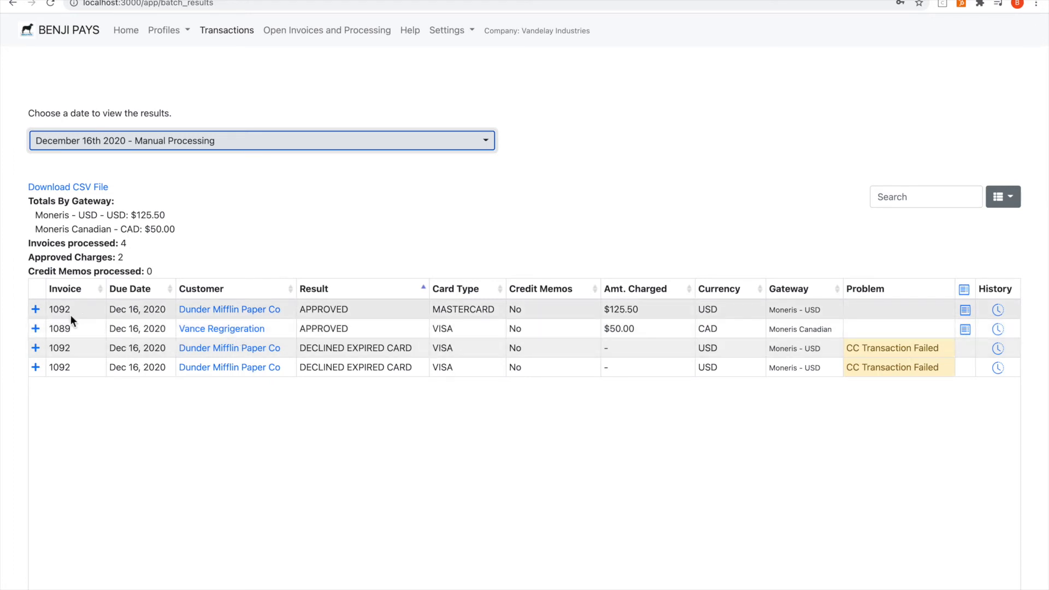
Expand the transaction for invoice 1089 and read through its payment details.
click(35, 330)
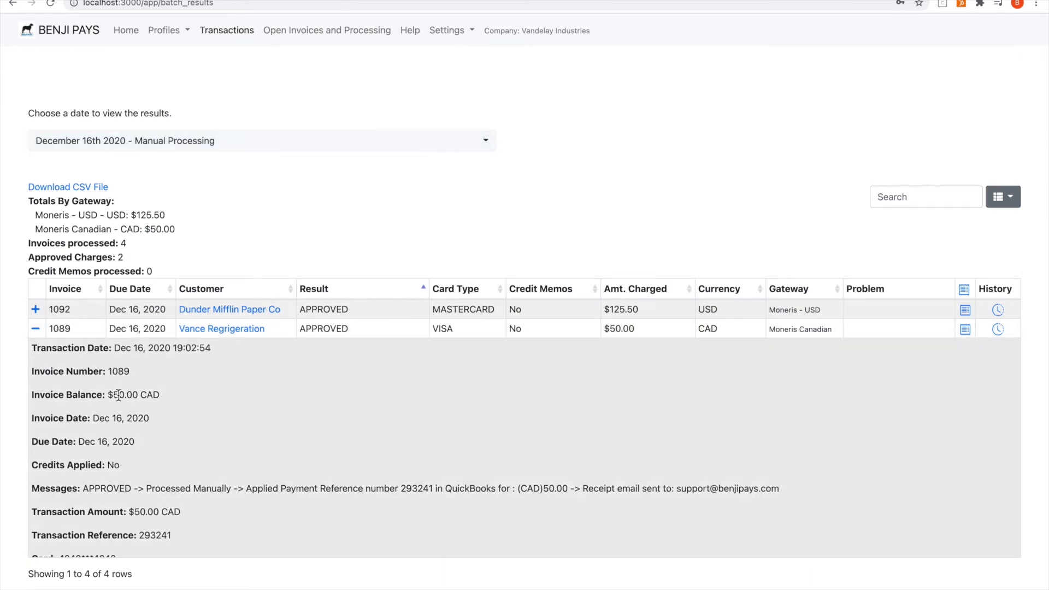
scroll(100, 378, down, 1)
scroll(100, 378, up, 1)
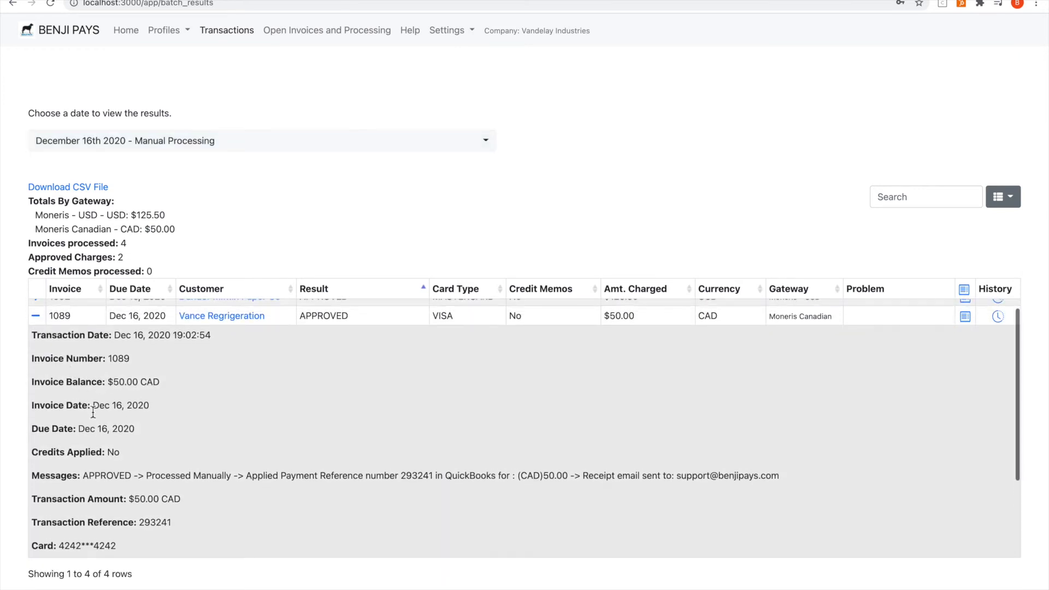
scroll(93, 412, down, 2)
scroll(93, 413, down, 2)
scroll(93, 413, up, 3)
scroll(93, 411, up, 1)
scroll(93, 411, down, 4)
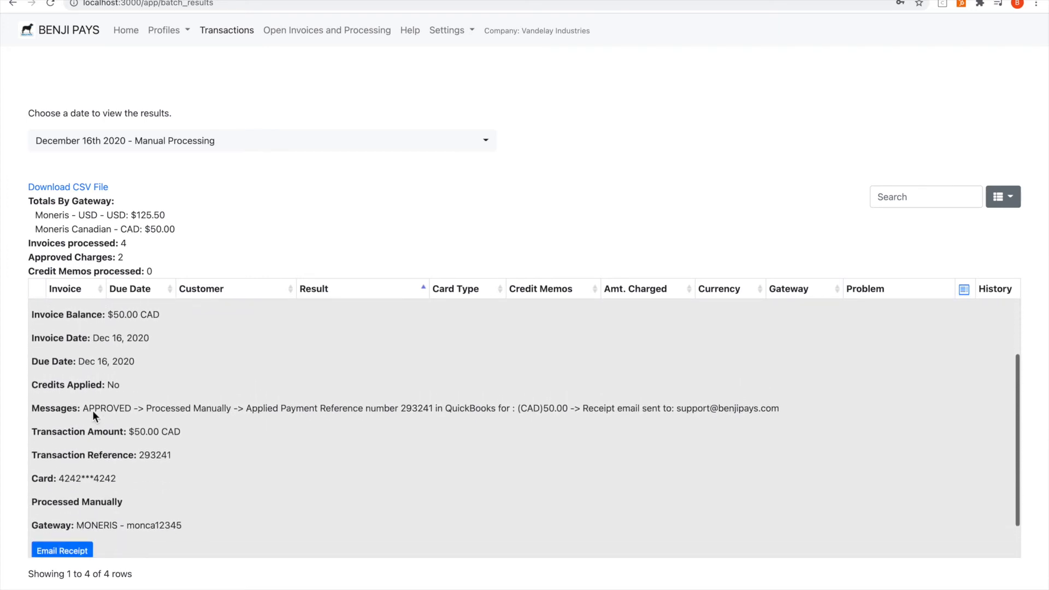
Check the receipt email form for invoice 1089 from both its expanded details and its table row, without sending.
click(72, 530)
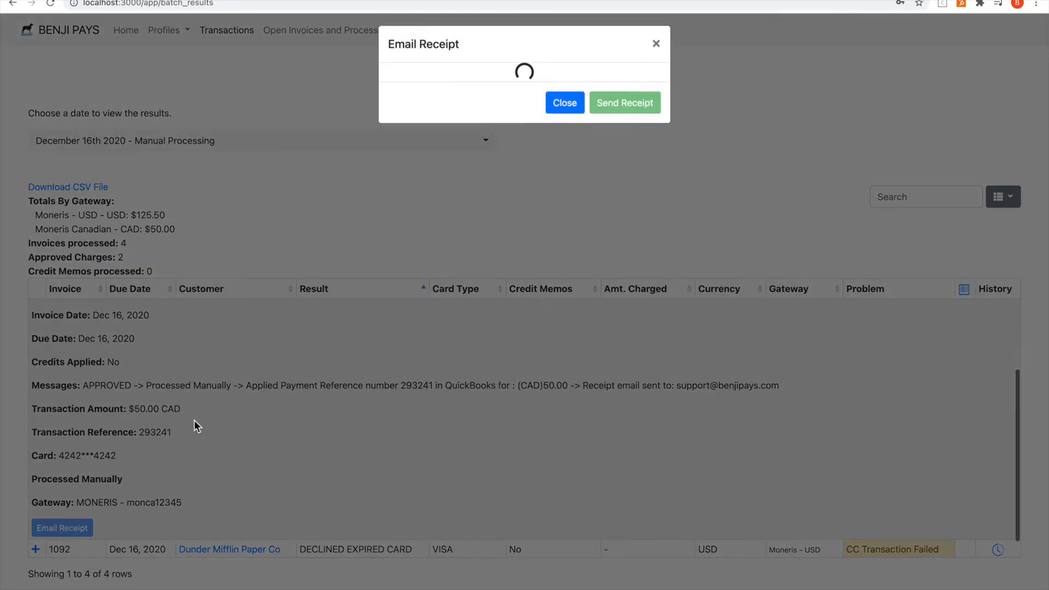
click(656, 49)
scroll(684, 366, up, 2)
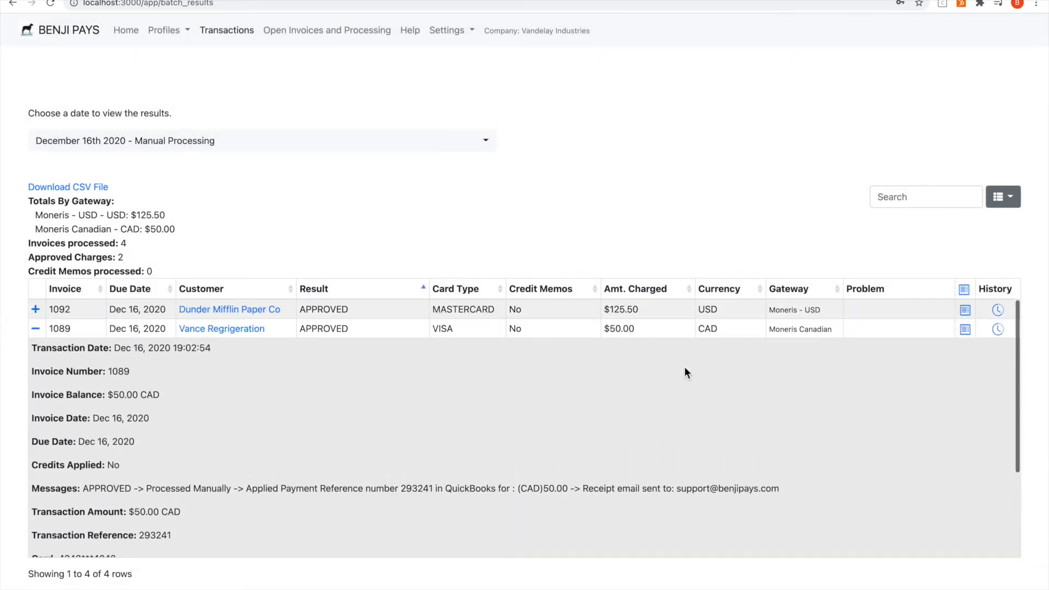
click(967, 335)
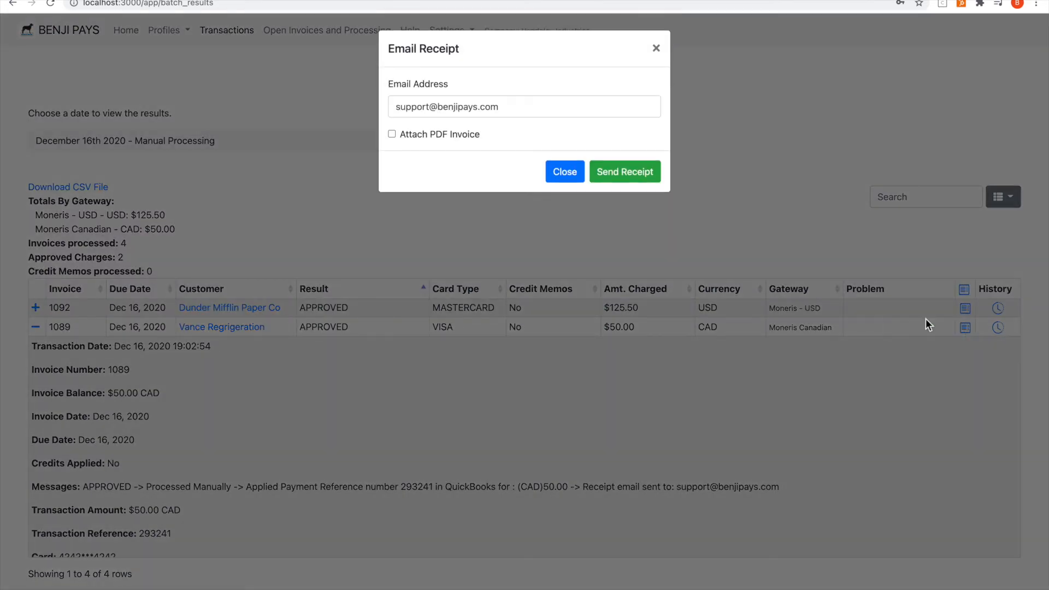
click(656, 49)
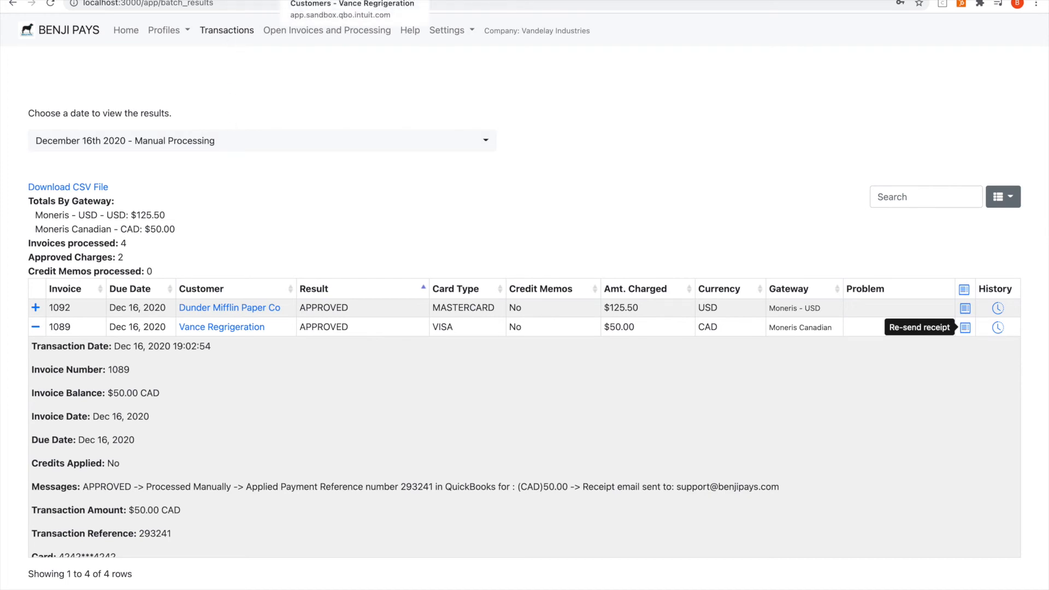
Switch to QuickBooks, show Vance Regrigeration's transaction list and widen the Memo column.
click(328, 1)
click(164, 319)
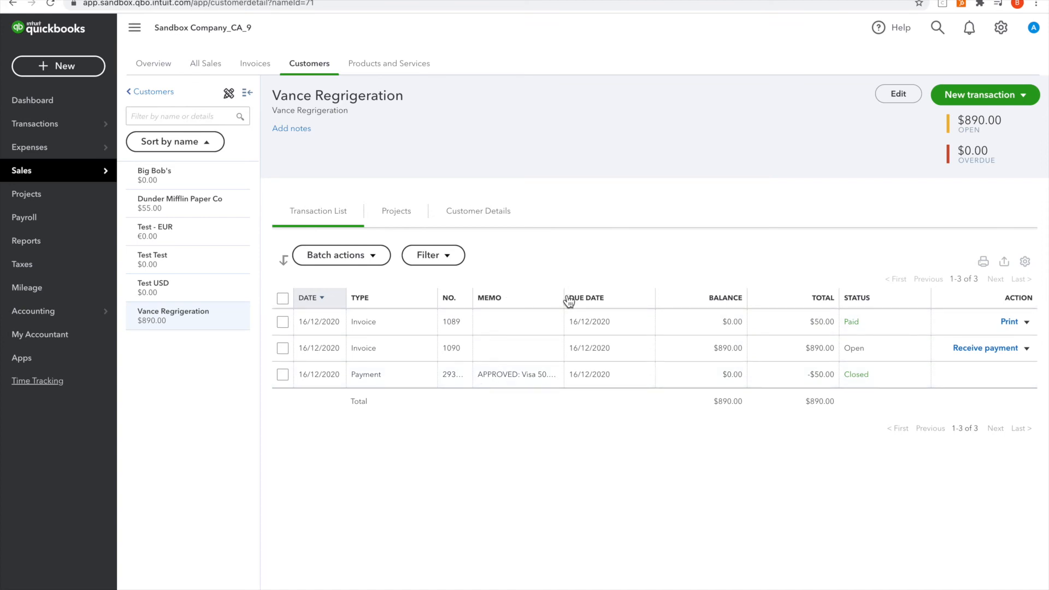
drag(563, 295, 615, 295)
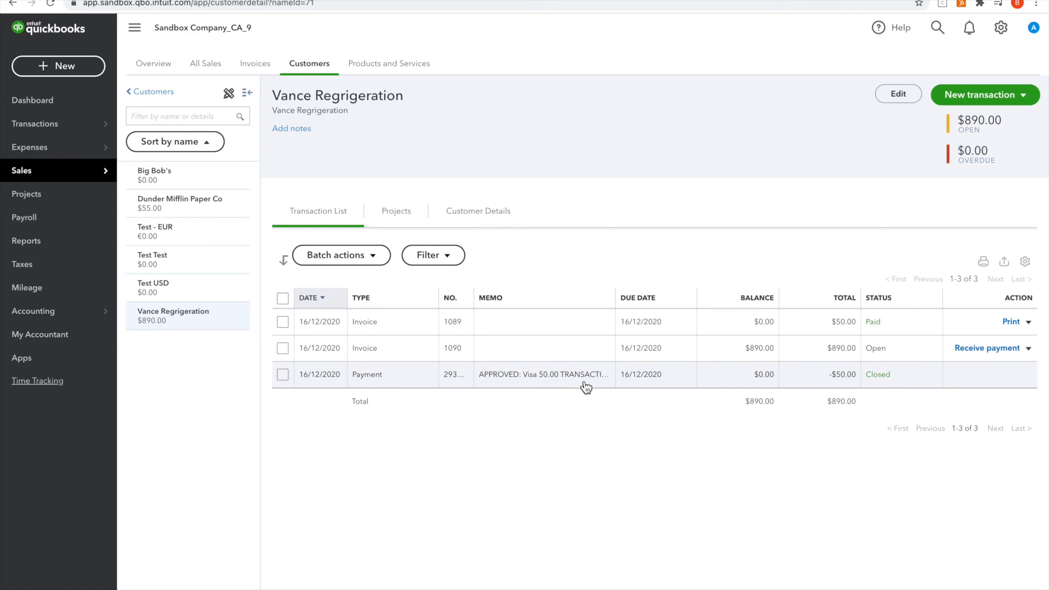
Open Vance Regrigeration's $50.00 payment record and examine the applied invoice and the memo.
click(410, 386)
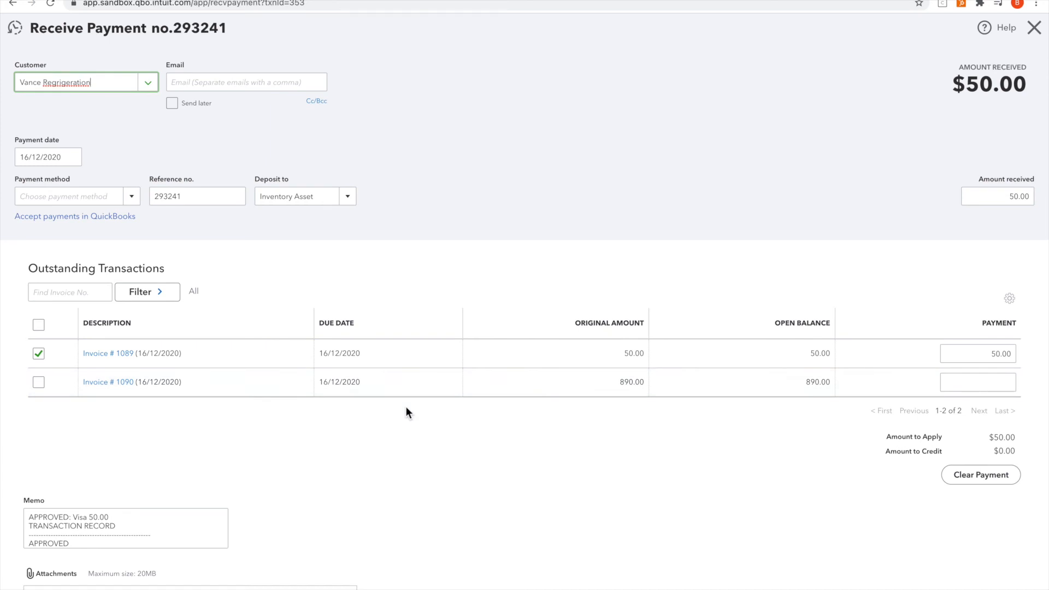
scroll(397, 368, down, 2)
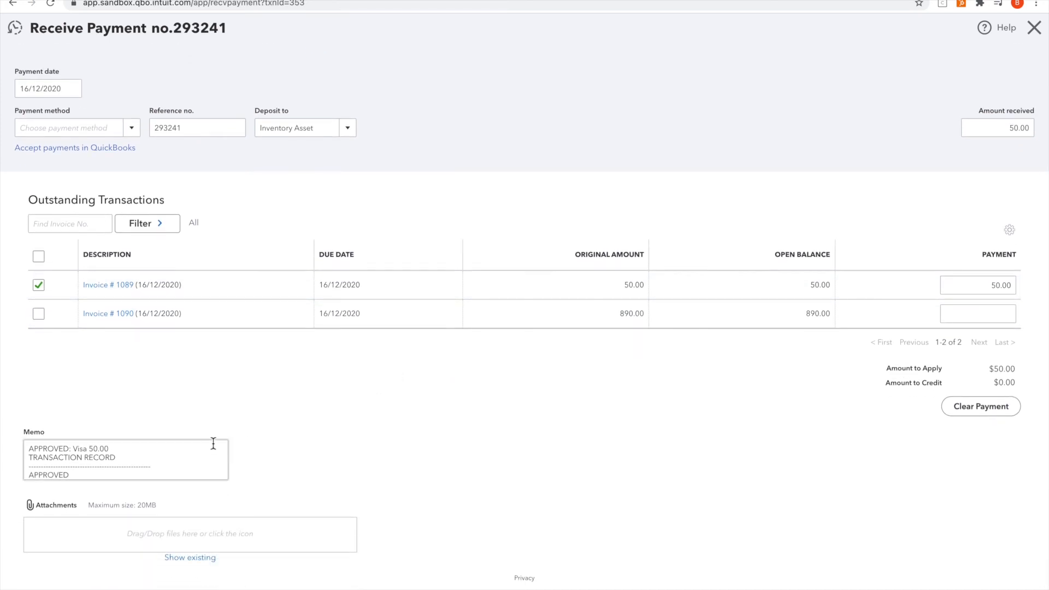
scroll(185, 457, down, 3)
scroll(185, 458, down, 5)
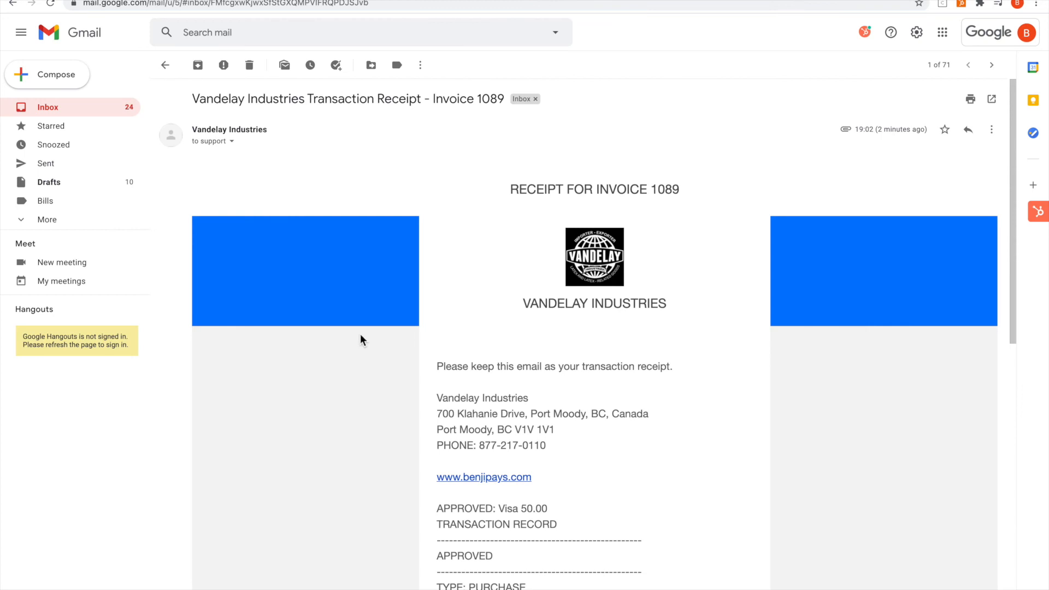
Switch to Gmail, read the transaction receipt email for invoice 1089 and open its attachment Invoice-1089.pdf.
scroll(359, 339, down, 1)
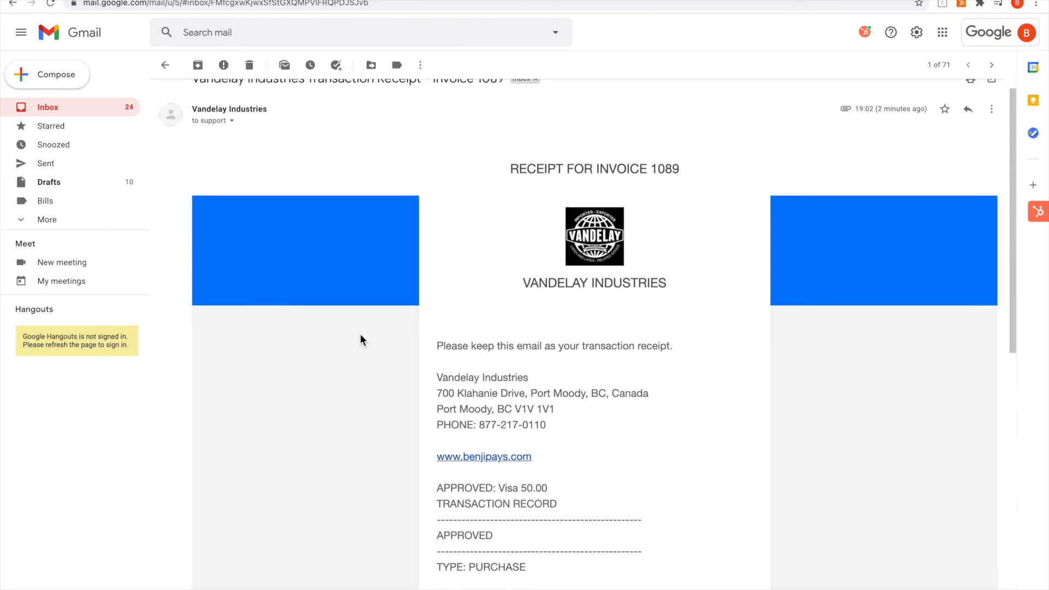
scroll(360, 340, up, 1)
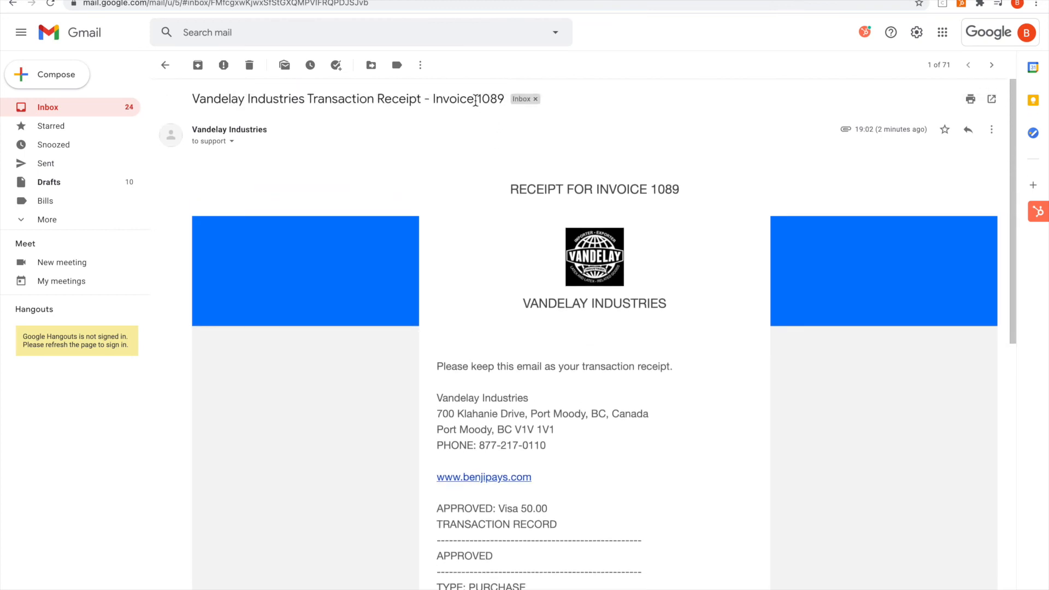
scroll(438, 290, down, 3)
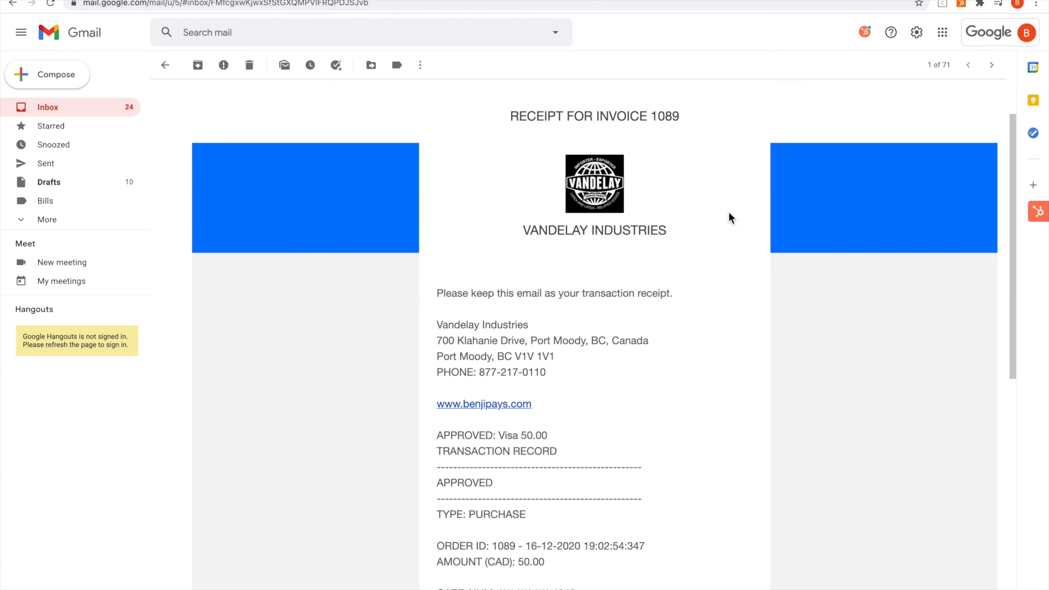
scroll(729, 218, down, 3)
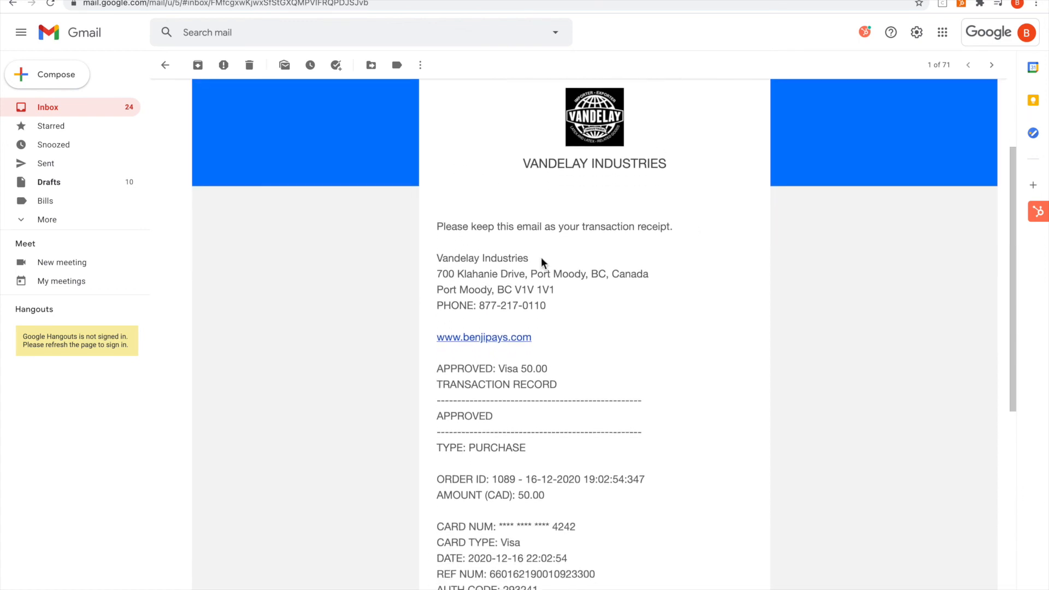
scroll(481, 265, down, 4)
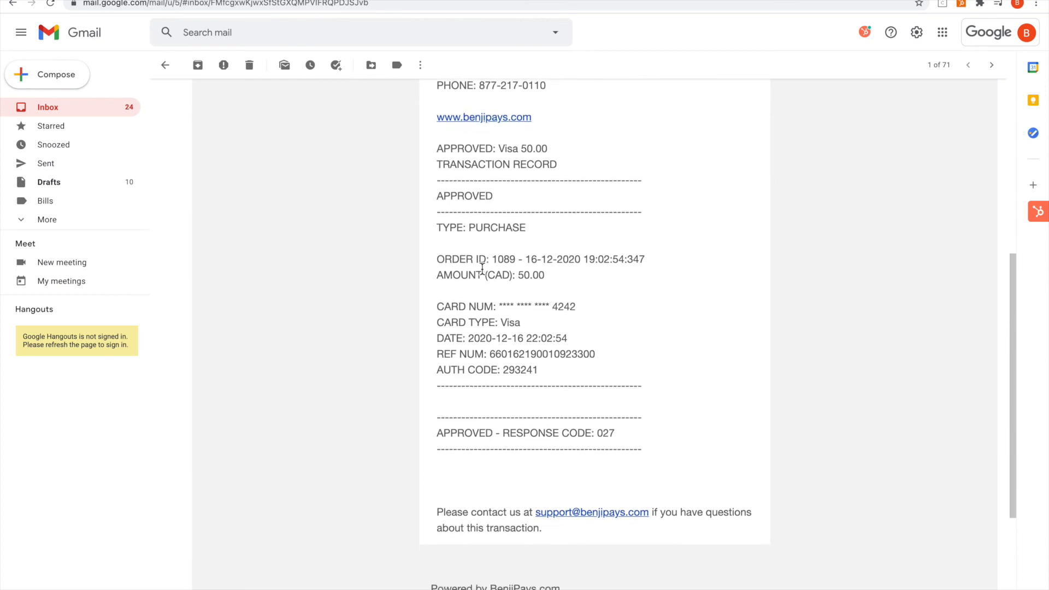
scroll(480, 266, down, 5)
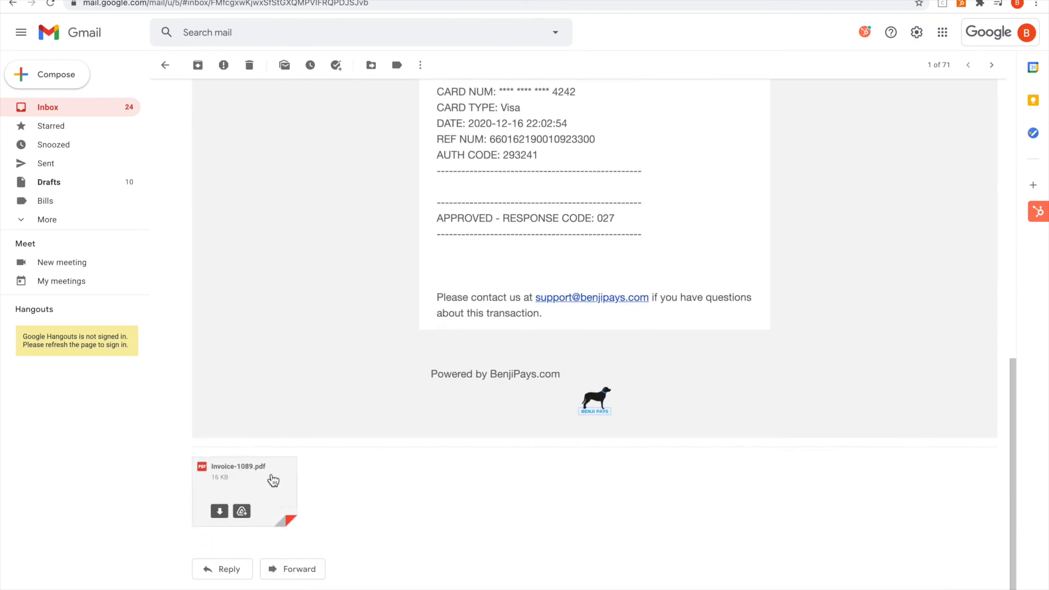
click(270, 475)
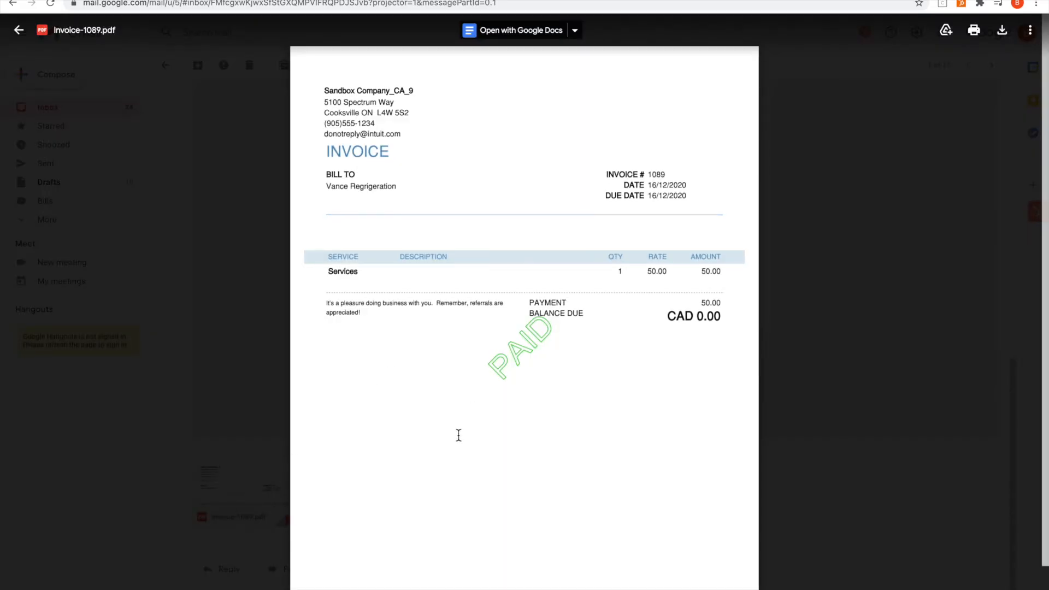